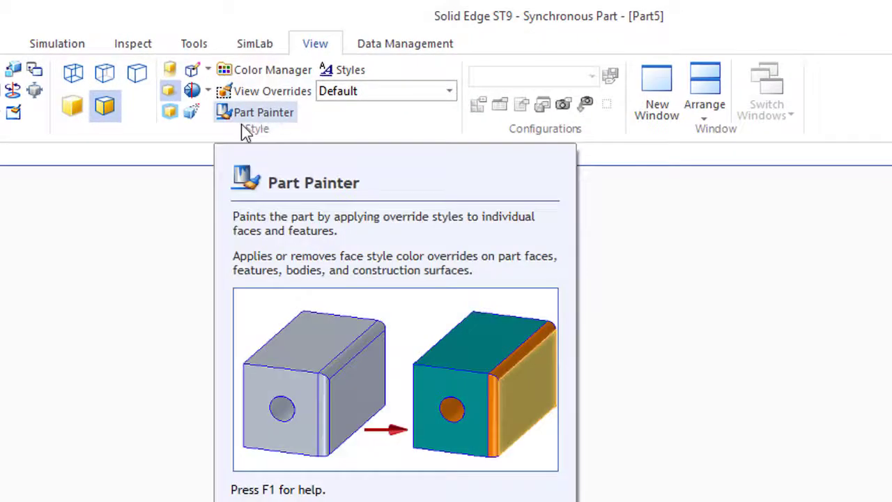
# Step: Draw a 175.69 × 122.15 mm Box by Center with its centre at the origin
pyautogui.click(45, 19)
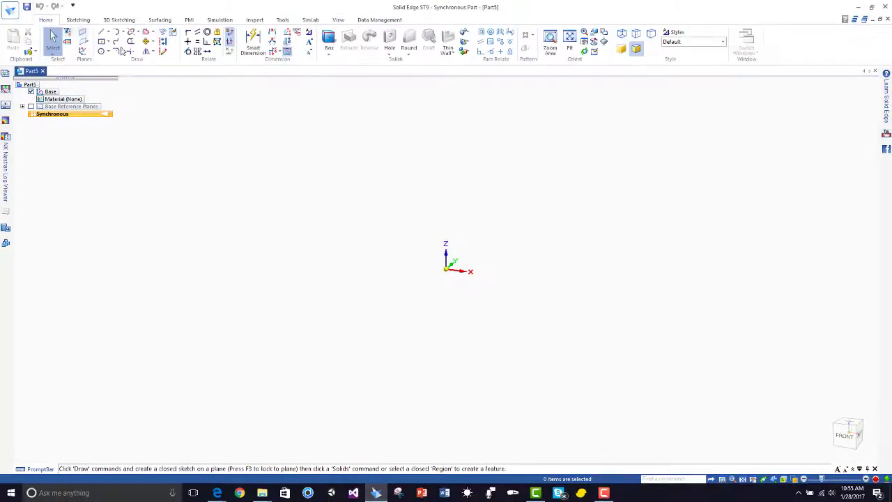
pyautogui.click(327, 50)
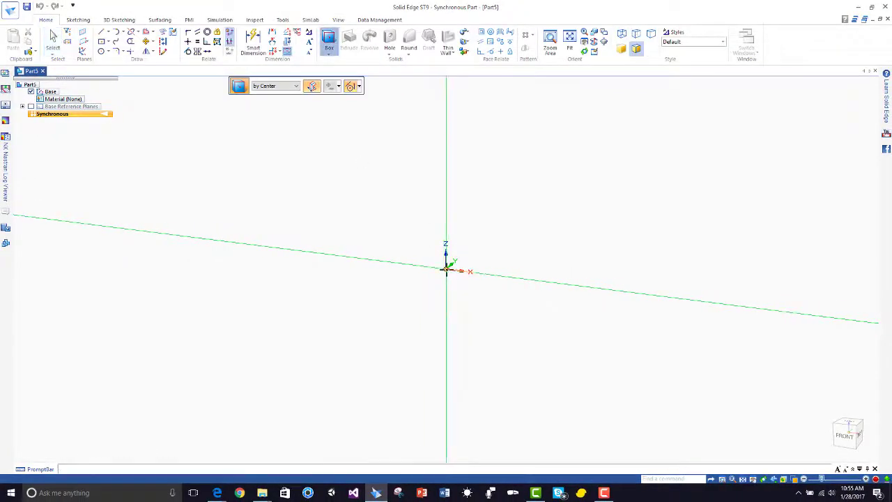
pyautogui.click(446, 267)
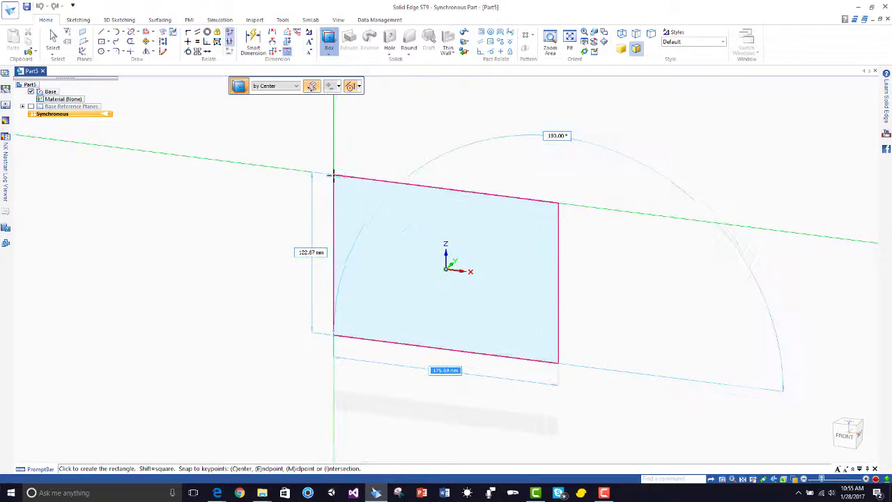
pyautogui.click(333, 176)
pyautogui.click(422, 235)
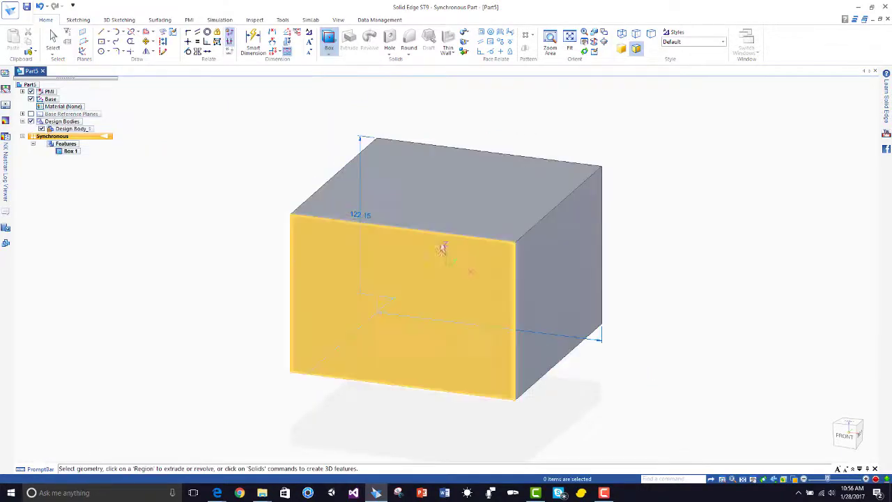
pyautogui.press('Escape')
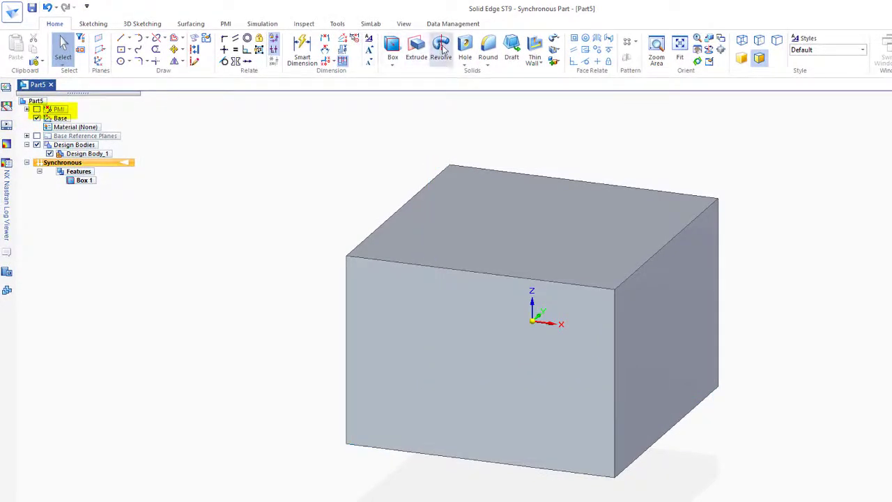
# Step: Add Round 1 with a 55 mm radius to the box's top right edge
pyautogui.click(490, 50)
pyautogui.click(656, 253)
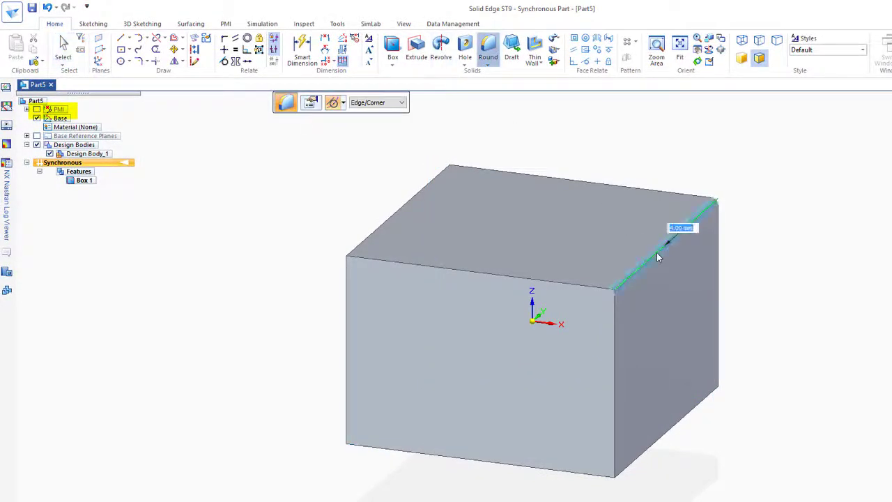
pyautogui.write('55')
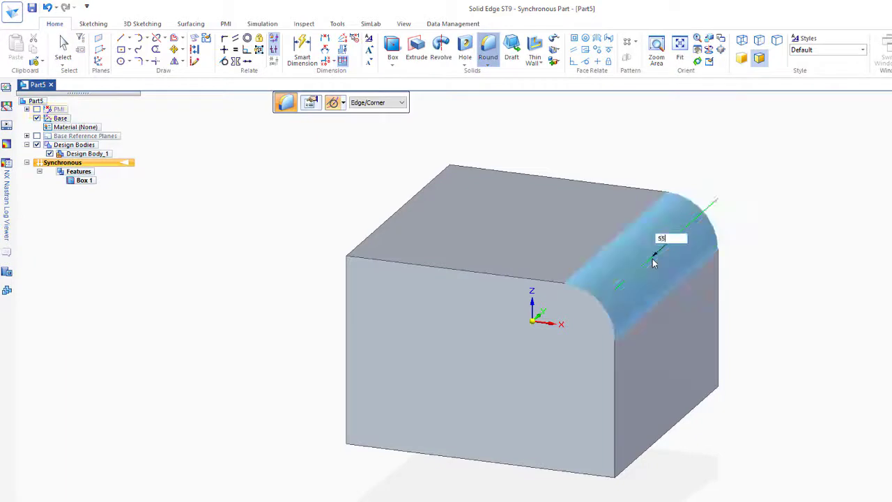
pyautogui.press('Return')
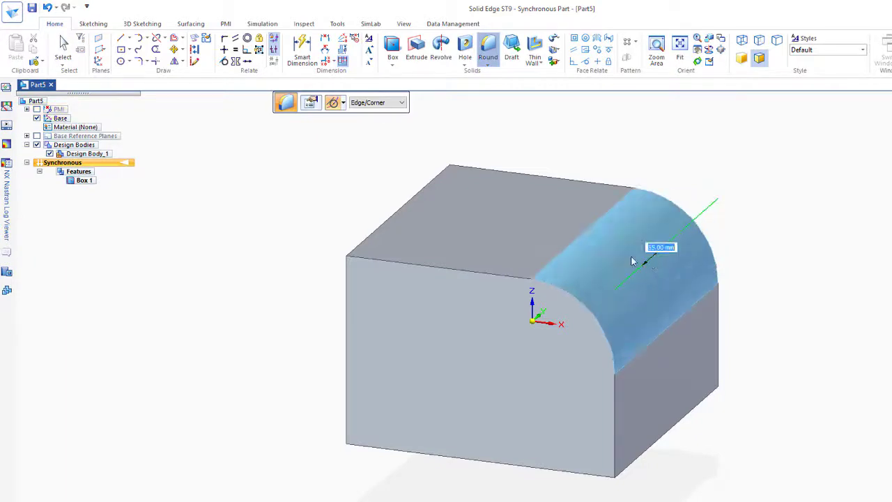
pyautogui.click(70, 61)
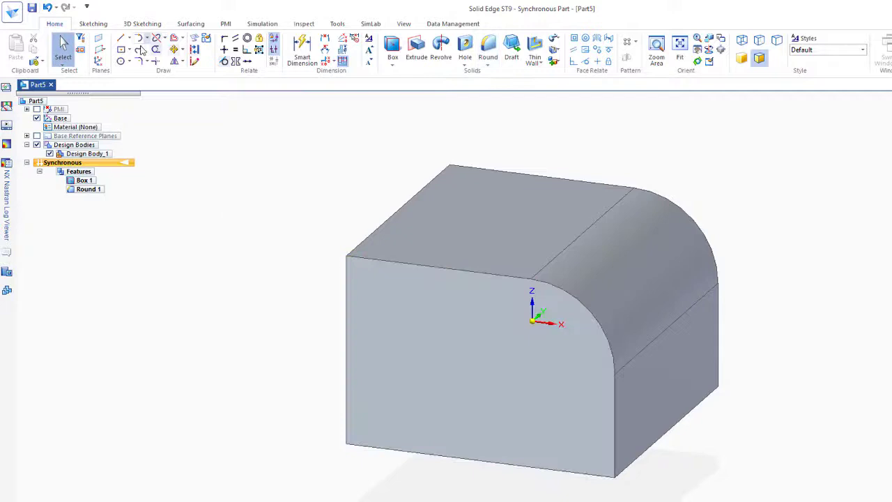
# Step: Sketch a circle on the front face and cut it through the whole block as Cutout 1
pyautogui.click(121, 61)
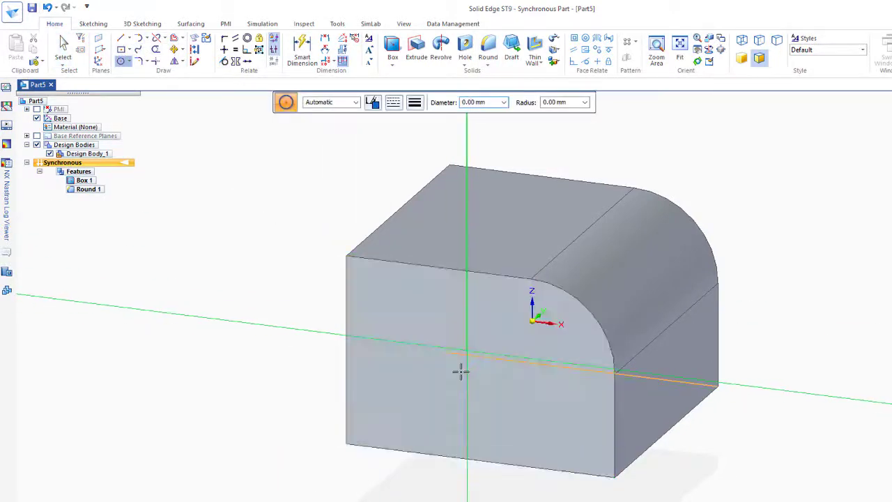
pyautogui.click(471, 367)
pyautogui.click(418, 317)
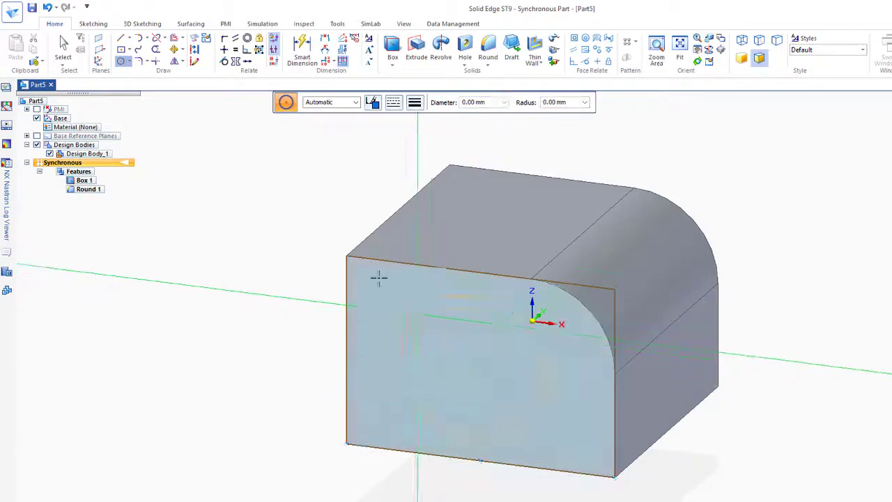
pyautogui.click(63, 43)
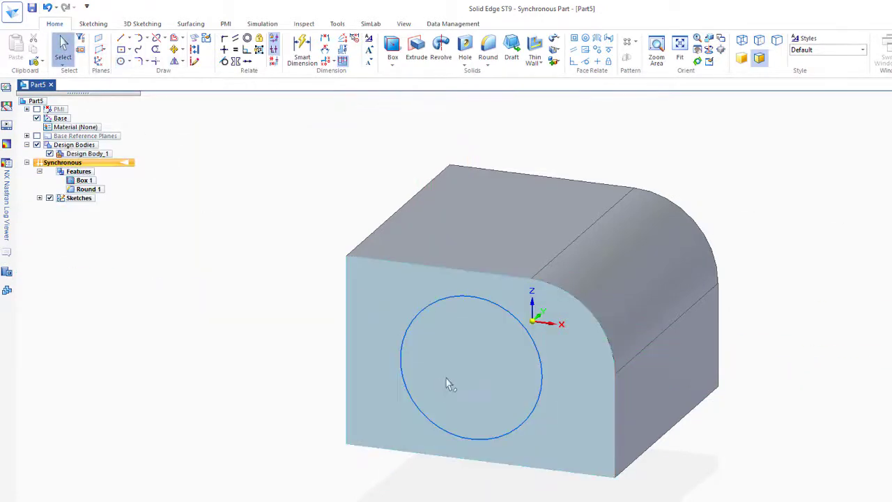
pyautogui.click(485, 341)
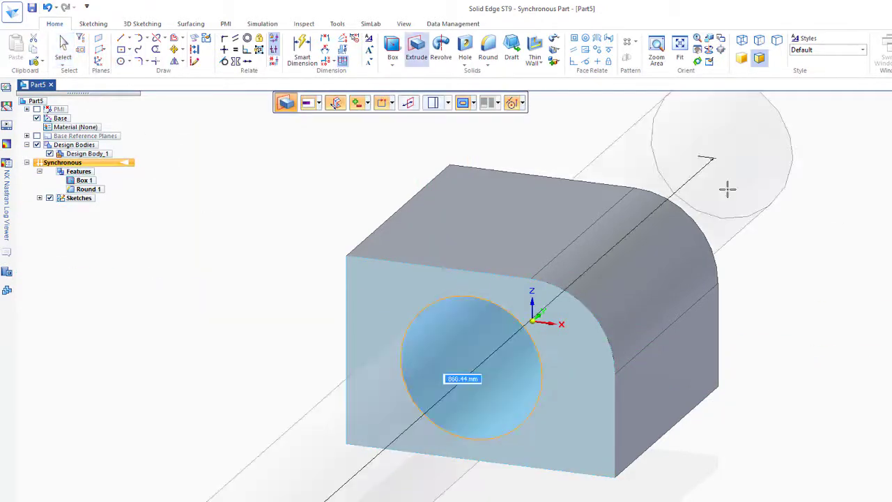
pyautogui.click(726, 189)
pyautogui.click(121, 50)
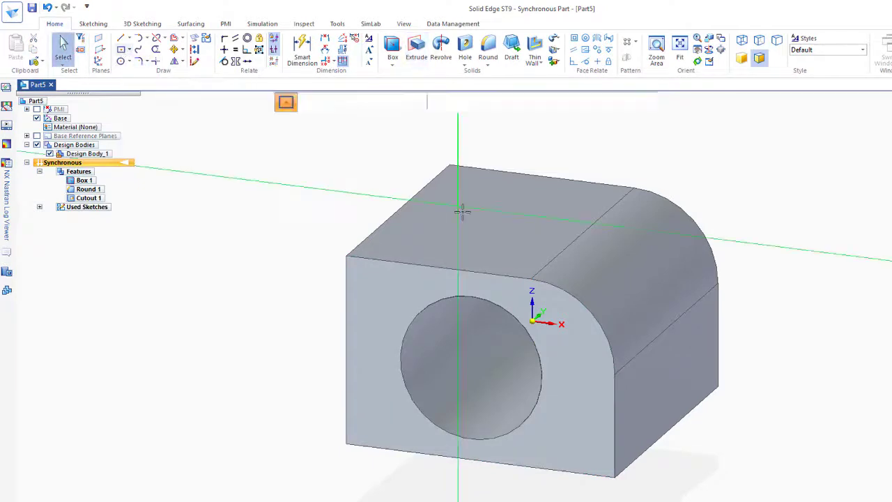
# Step: Sketch a centred rectangle on the top face and extrude it upward as Protrusion 1
pyautogui.click(490, 220)
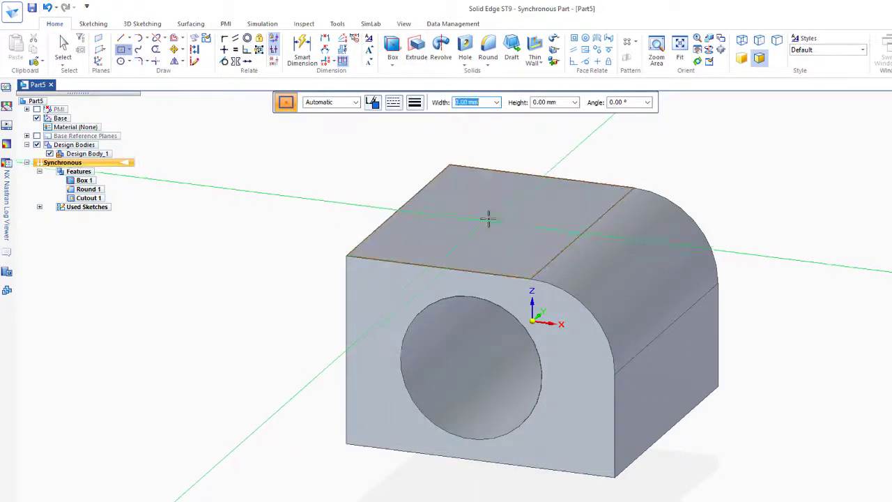
pyautogui.click(463, 189)
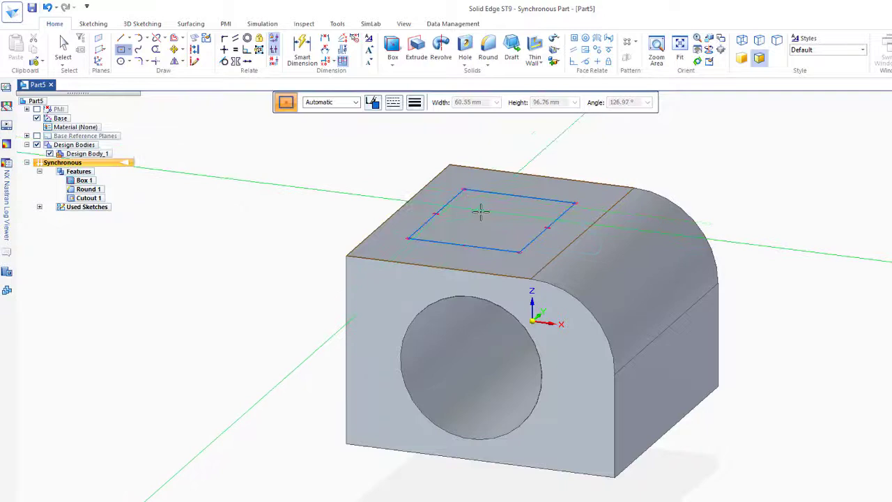
pyautogui.click(61, 43)
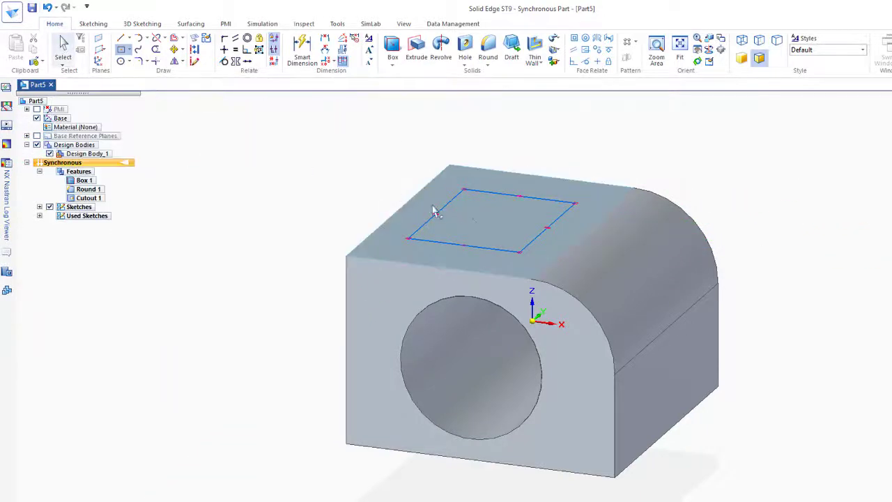
pyautogui.click(471, 215)
pyautogui.click(472, 209)
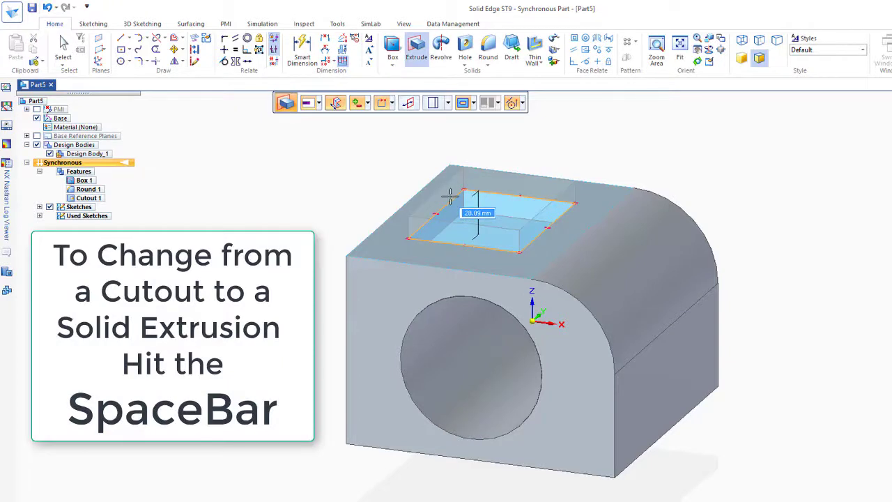
pyautogui.press('space')
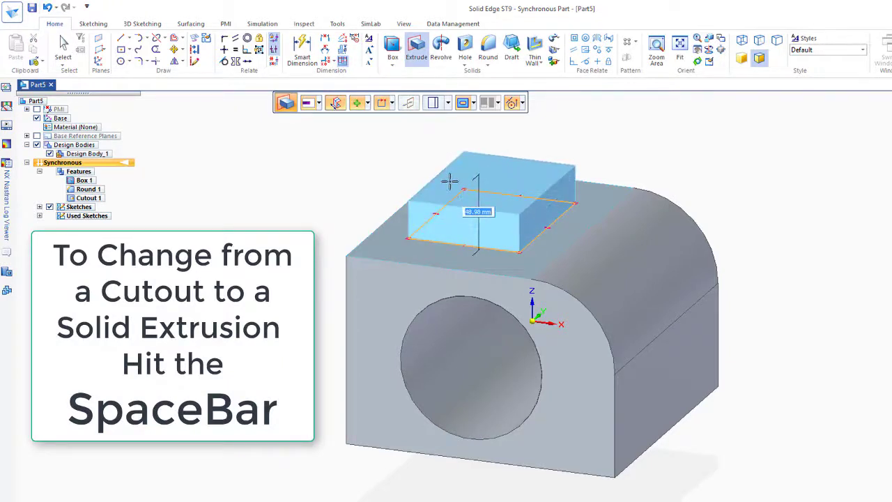
pyautogui.click(450, 182)
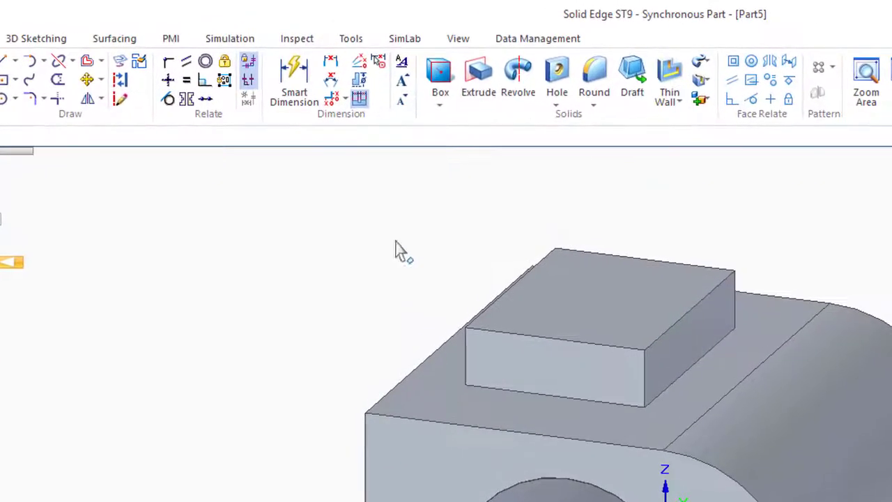
# Step: Start Part Painter from the View tab and show the top of its Style list
pyautogui.click(458, 40)
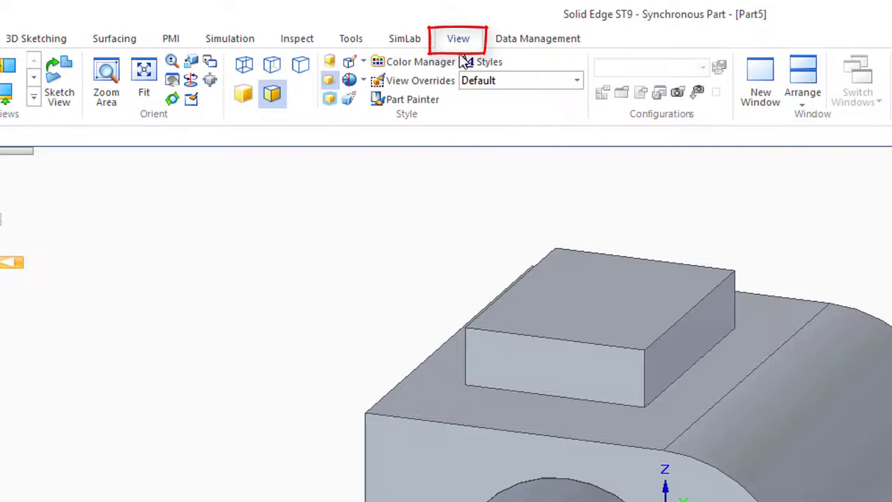
pyautogui.click(412, 101)
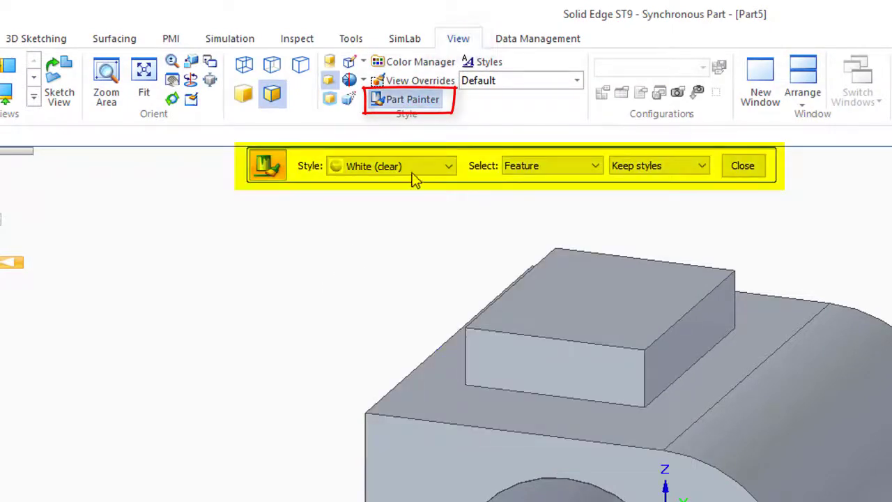
pyautogui.click(449, 166)
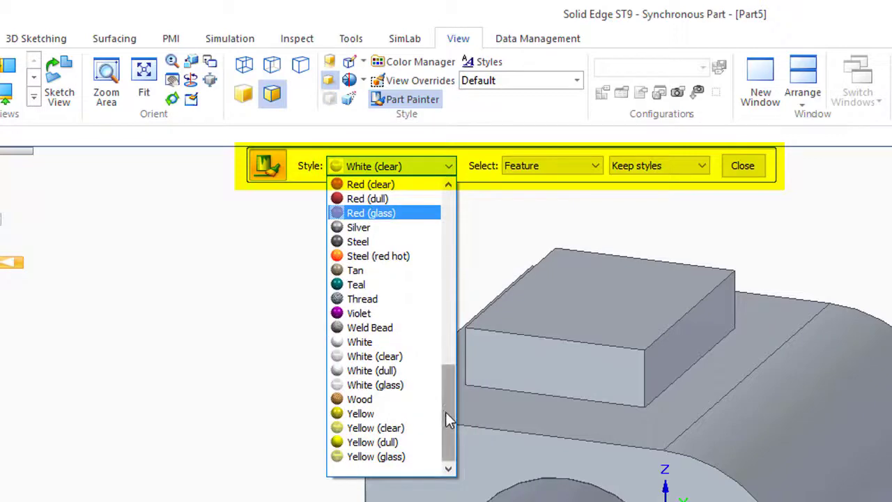
pyautogui.moveTo(447, 412); pyautogui.dragTo(446, 239)
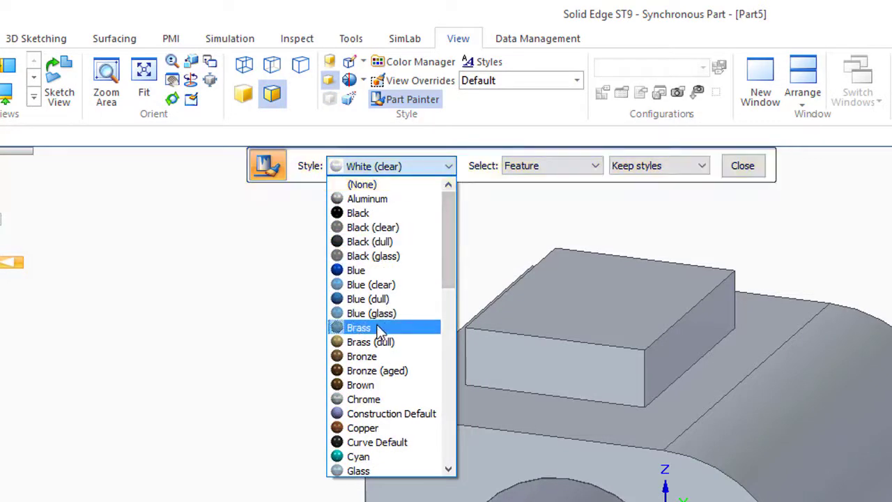
# Step: Paint the Protrusion 1 block Cyan with selection set to Feature
pyautogui.click(361, 456)
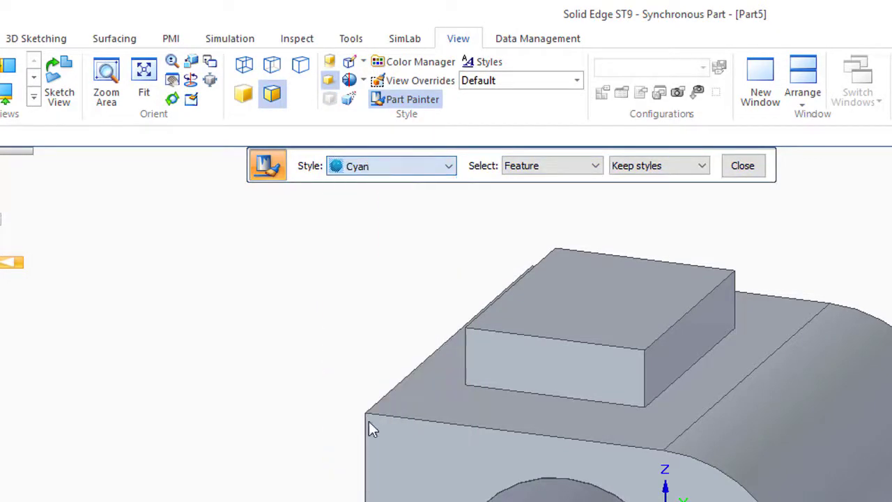
pyautogui.click(594, 167)
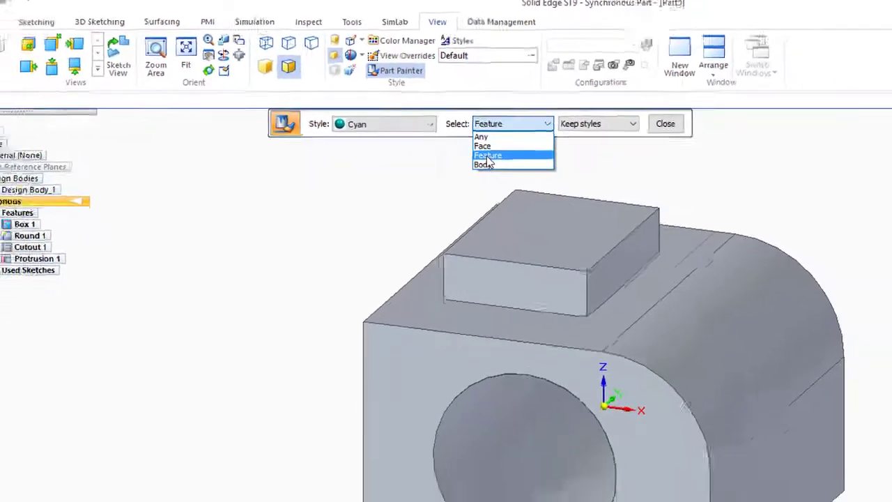
pyautogui.click(532, 206)
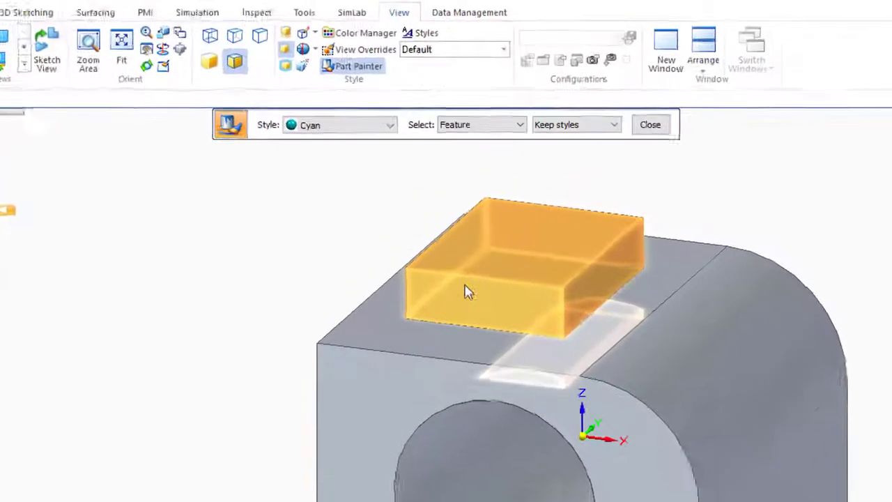
pyautogui.click(471, 219)
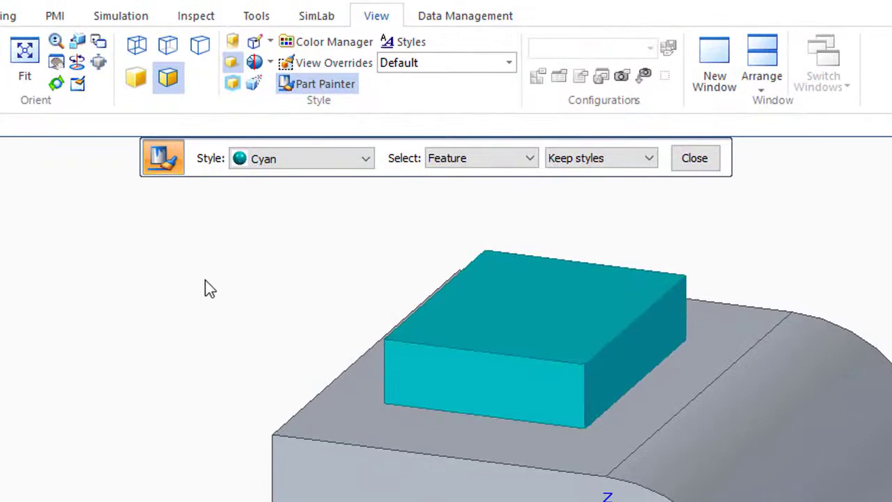
pyautogui.click(365, 160)
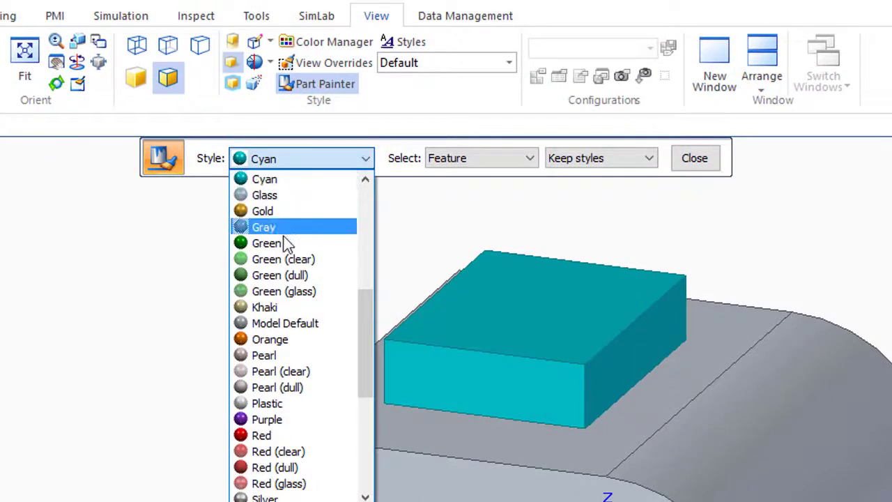
# Step: Set Part Painter to Green by Face and paint the base block's top and side faces
pyautogui.click(273, 247)
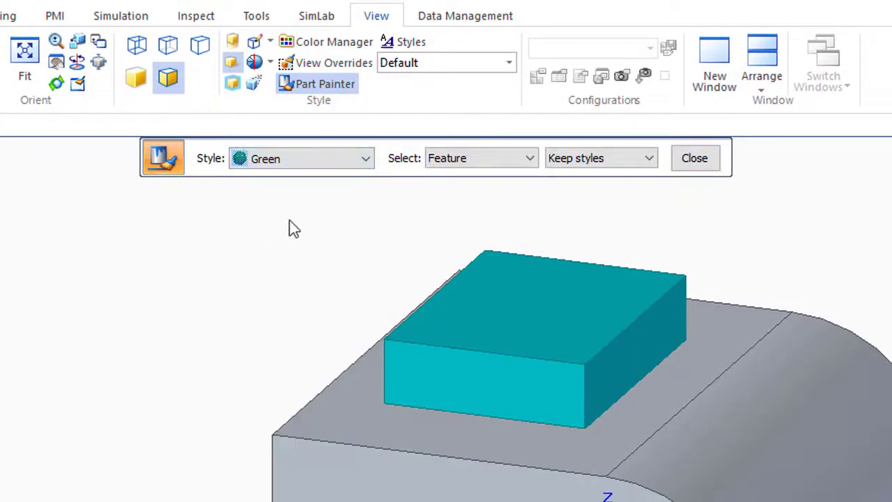
pyautogui.click(531, 162)
pyautogui.click(450, 187)
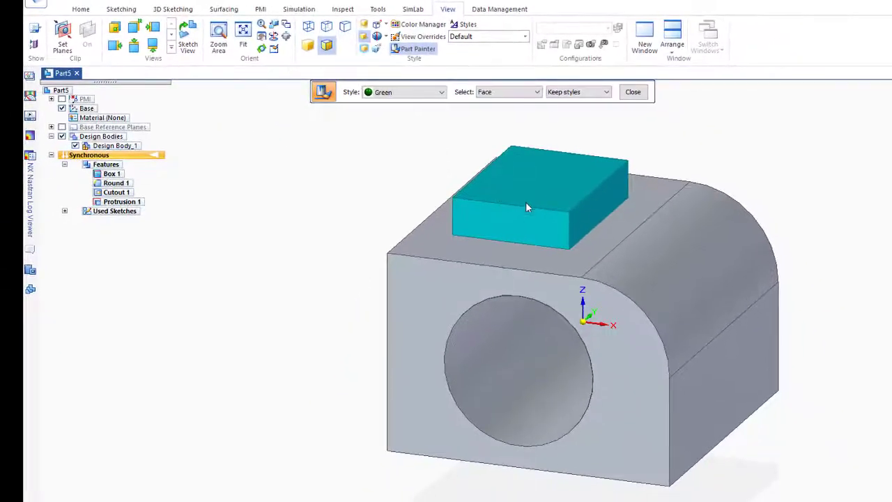
pyautogui.click(730, 384)
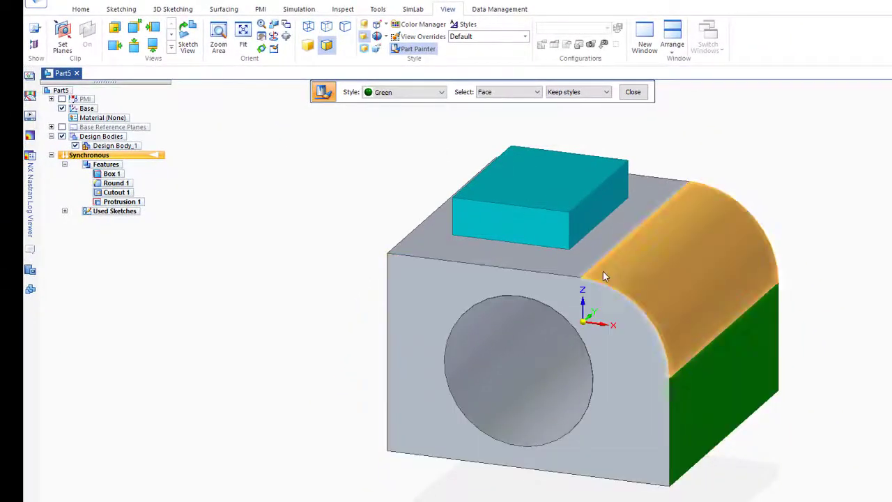
pyautogui.click(502, 256)
pyautogui.moveTo(358, 322); pyautogui.dragTo(415, 311, button='middle')
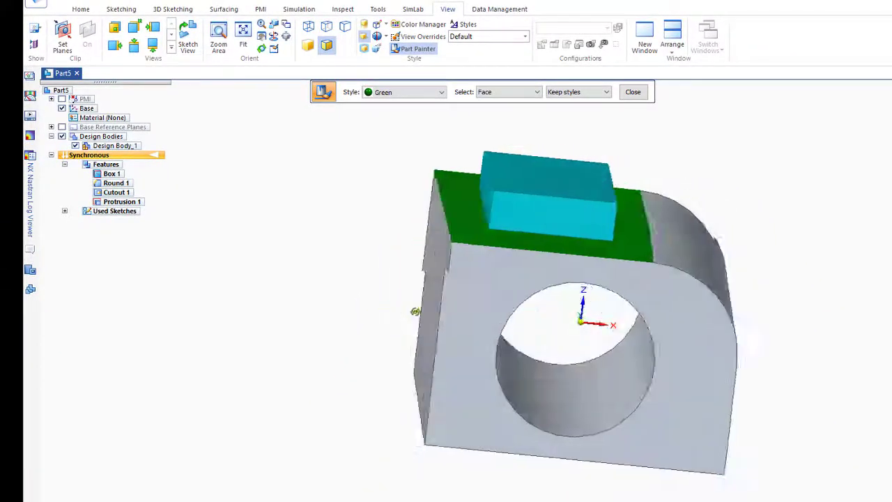
pyautogui.click(424, 302)
pyautogui.moveTo(790, 374)
pyautogui.mouseDown(button='middle')
pyautogui.moveTo(764, 371)
pyautogui.moveTo(760, 395)
pyautogui.moveTo(749, 386)
pyautogui.mouseUp(button='middle')
pyautogui.click(537, 93)
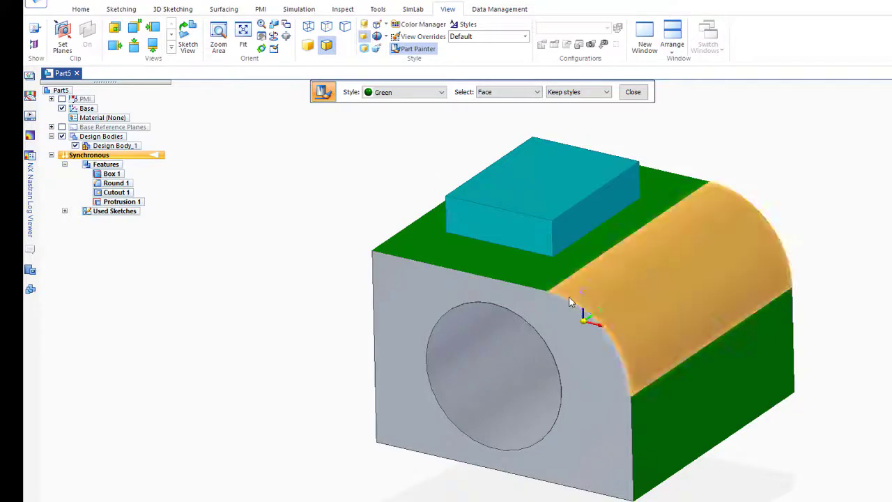
# Step: Paint the remaining body White (clear) by Body, keeping the green and cyan faces
pyautogui.moveTo(433, 239); pyautogui.dragTo(434, 155, button='middle')
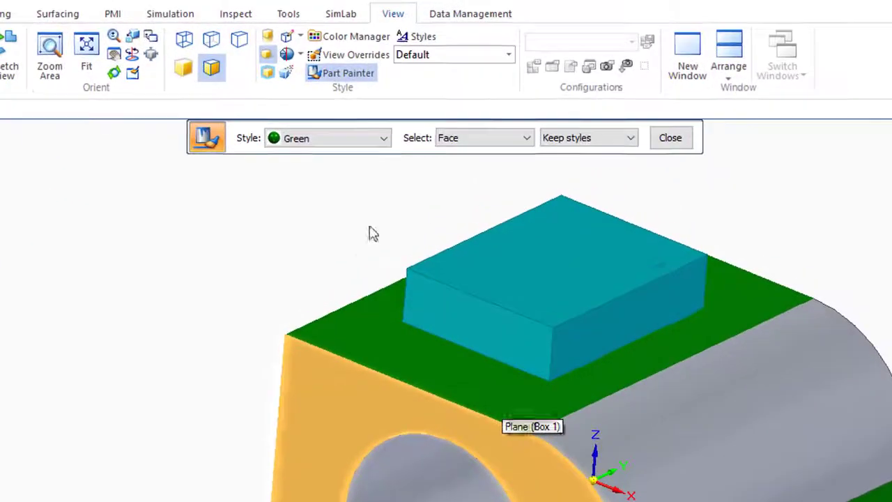
pyautogui.click(382, 138)
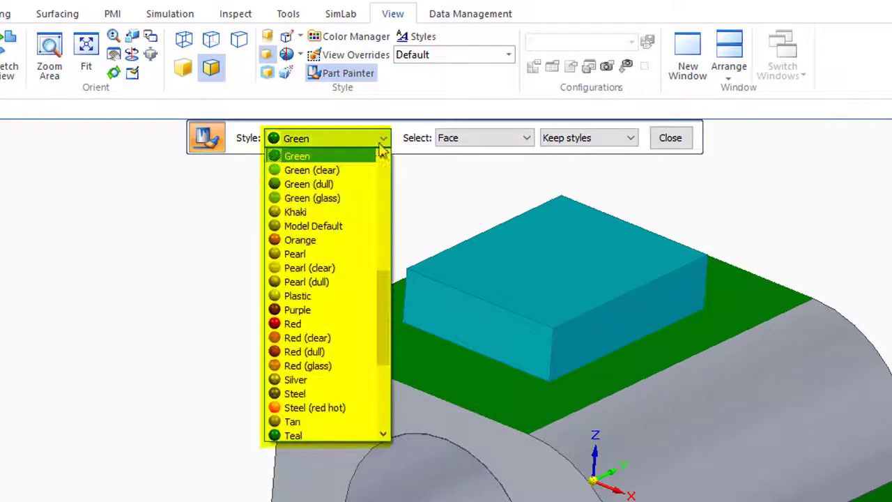
pyautogui.moveTo(387, 311); pyautogui.dragTo(384, 378)
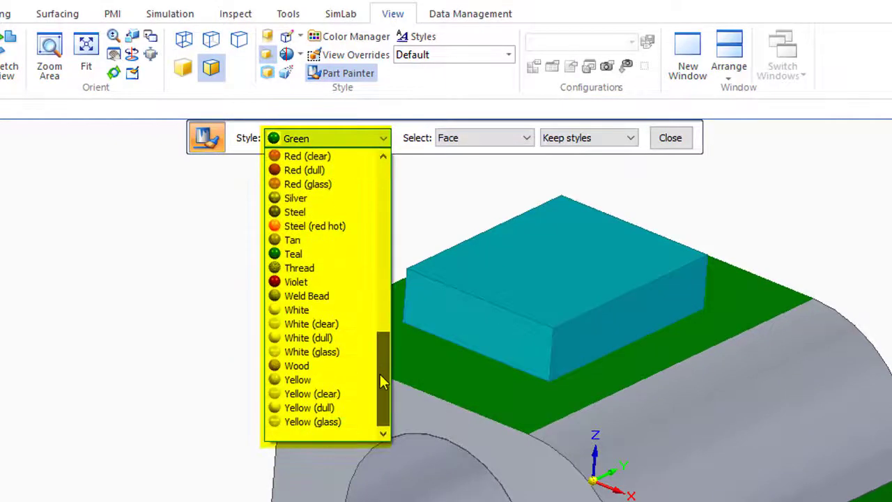
pyautogui.click(310, 323)
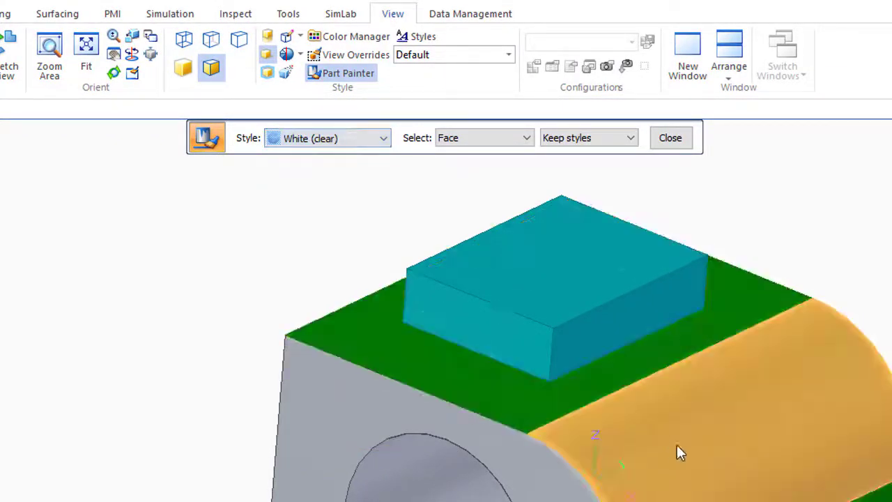
pyautogui.click(526, 138)
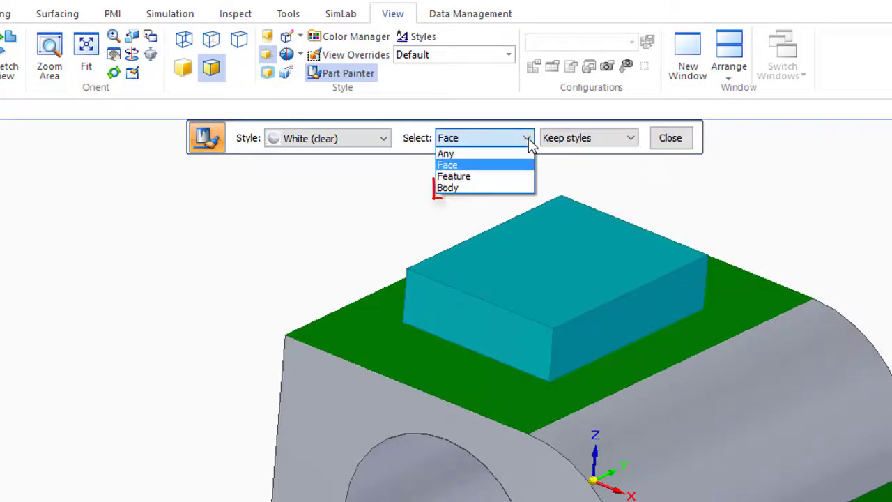
pyautogui.click(448, 187)
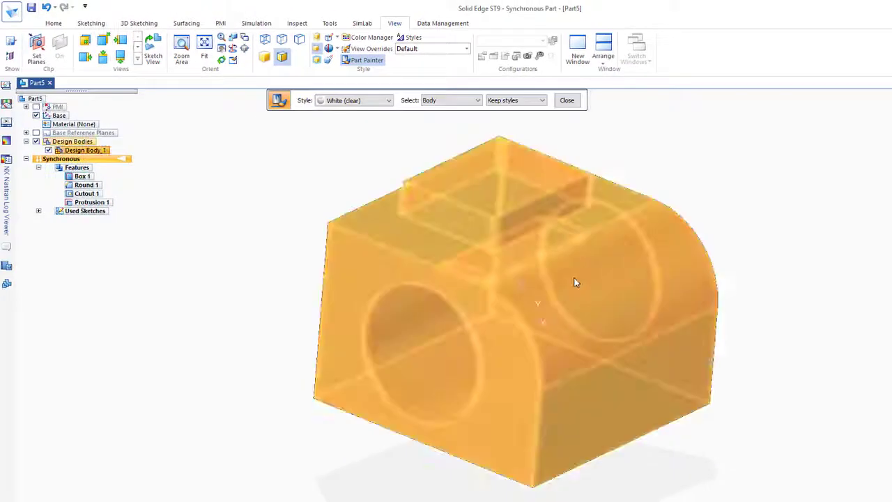
pyautogui.moveTo(293, 207)
pyautogui.mouseDown(button='middle')
pyautogui.moveTo(325, 184)
pyautogui.moveTo(342, 188)
pyautogui.moveTo(298, 148)
pyautogui.moveTo(337, 133)
pyautogui.moveTo(317, 174)
pyautogui.moveTo(288, 193)
pyautogui.moveTo(250, 189)
pyautogui.moveTo(300, 161)
pyautogui.moveTo(273, 158)
pyautogui.moveTo(265, 197)
pyautogui.moveTo(294, 211)
pyautogui.mouseUp(button='middle')
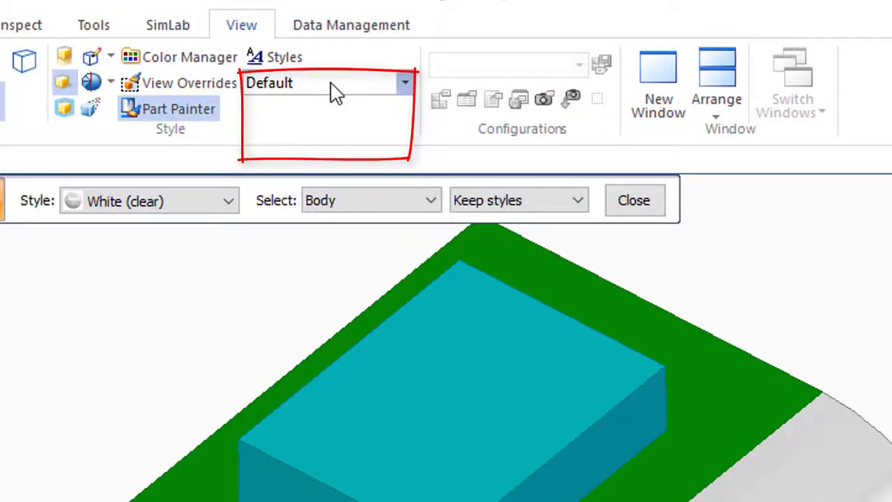
# Step: Change the display style from Default to High Quality and view the part from the front
pyautogui.click(334, 90)
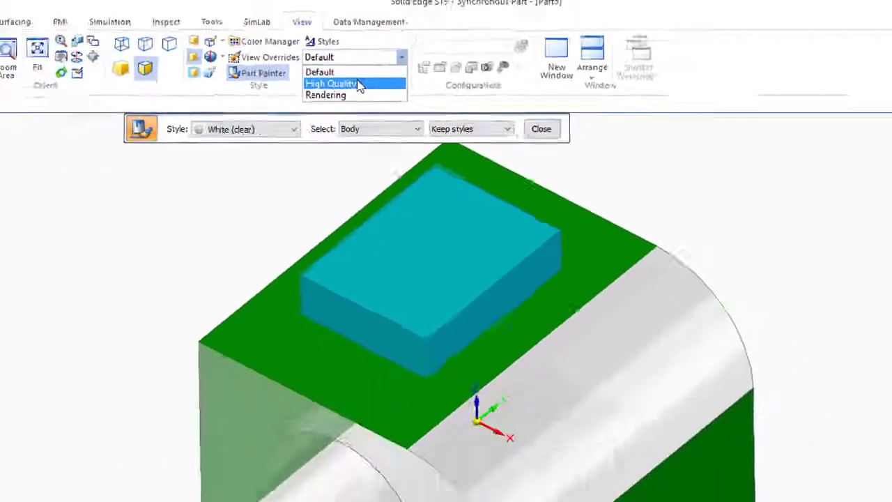
pyautogui.click(338, 123)
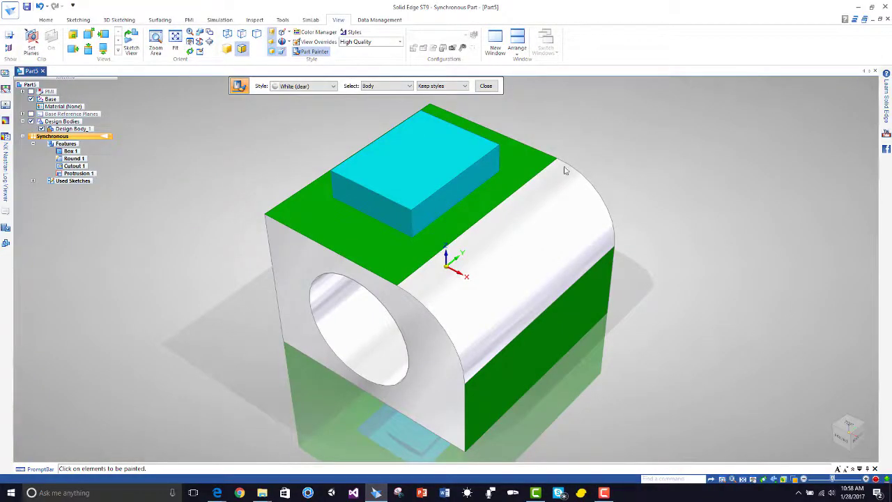
pyautogui.moveTo(629, 349); pyautogui.dragTo(620, 319, button='middle')
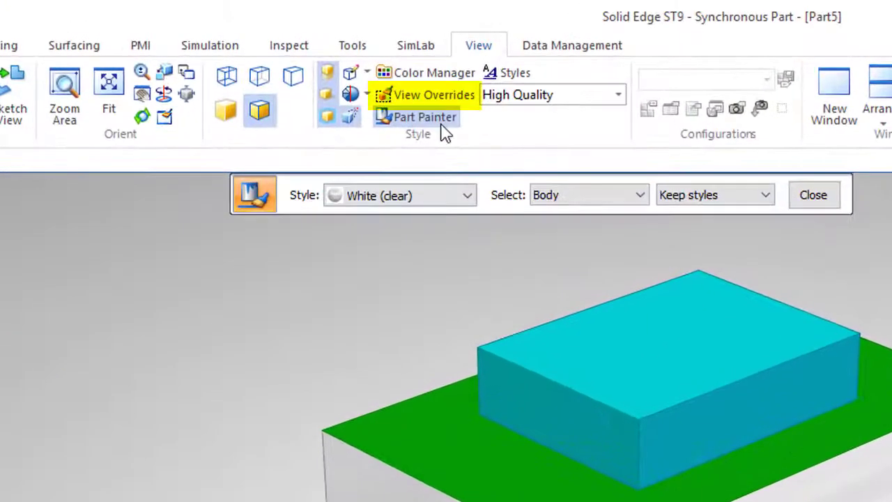
# Step: Uncheck Floor reflection, Drop shadow and Reflections in View Overrides and apply
pyautogui.click(438, 101)
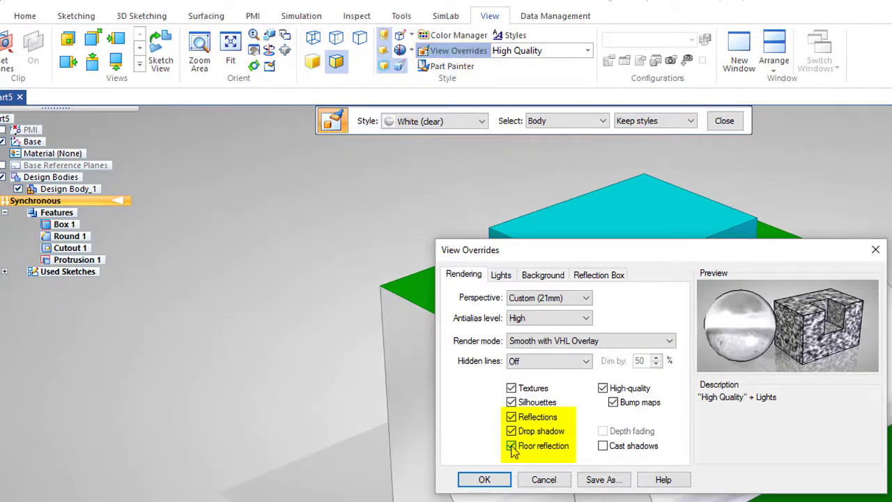
pyautogui.click(511, 446)
pyautogui.click(511, 430)
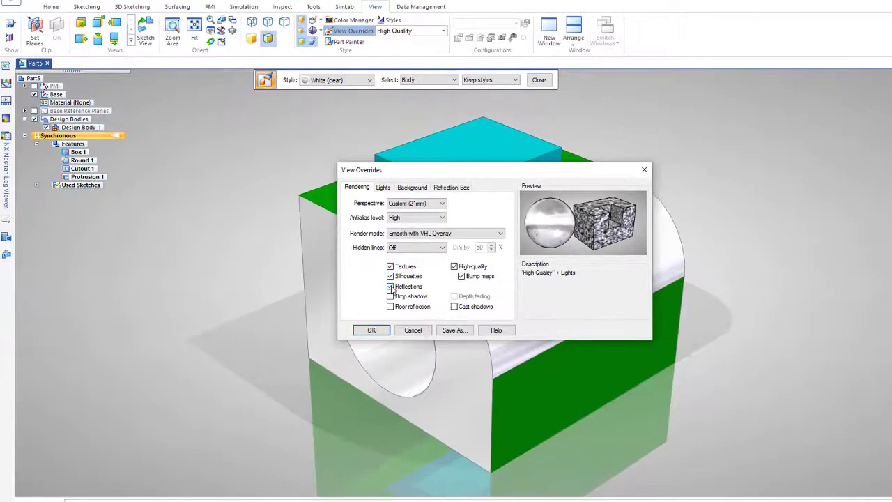
pyautogui.click(390, 286)
pyautogui.click(371, 330)
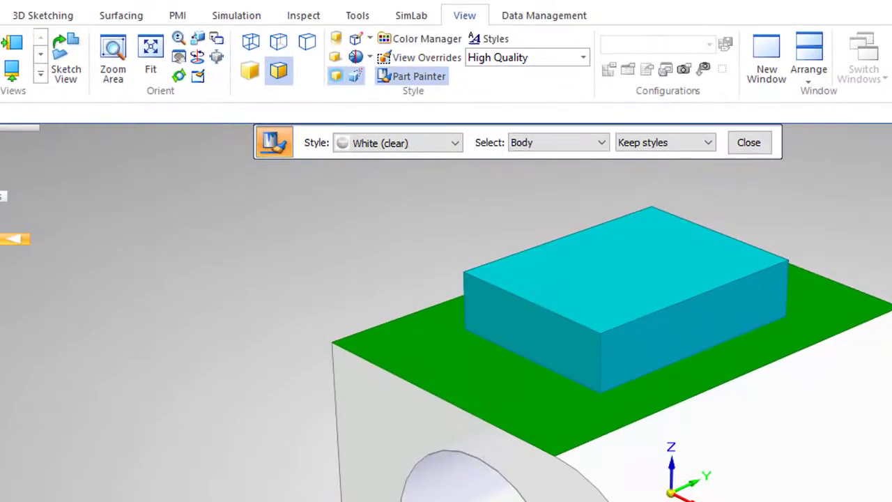
# Step: Set the circular spot gradient background with Color1 Yellow and Color2 Light Blue in View Overrides
pyautogui.click(413, 57)
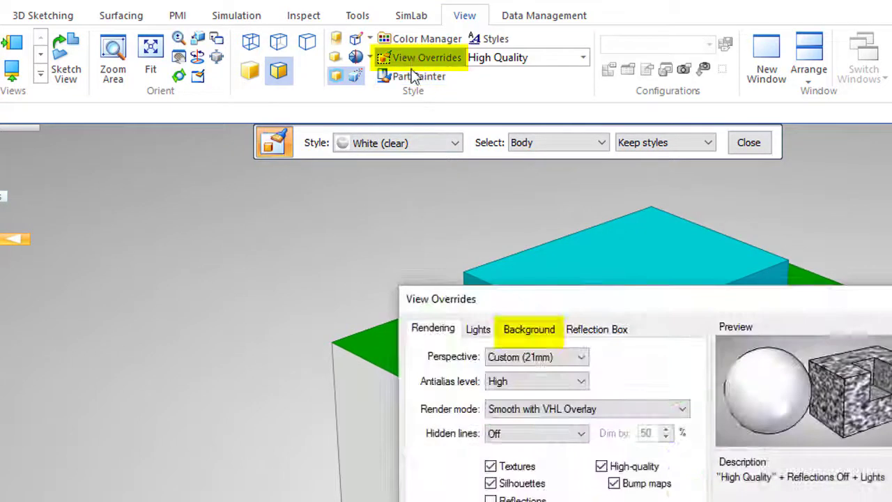
pyautogui.click(522, 334)
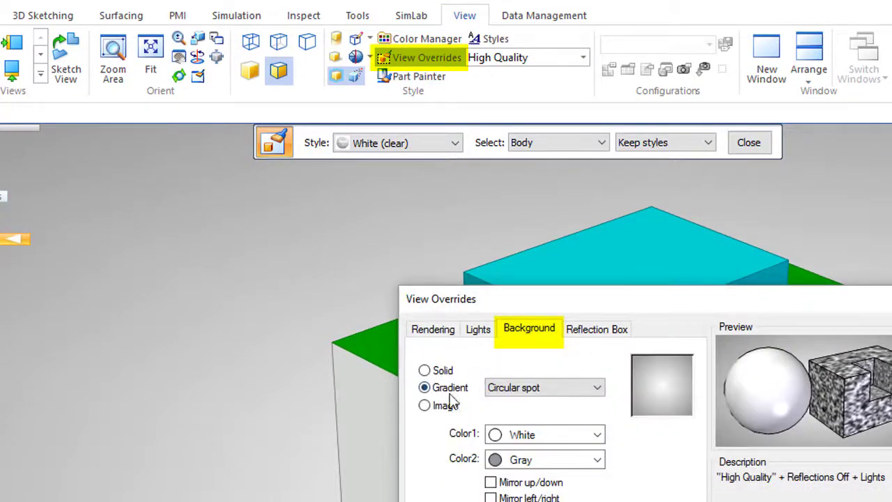
pyautogui.click(597, 434)
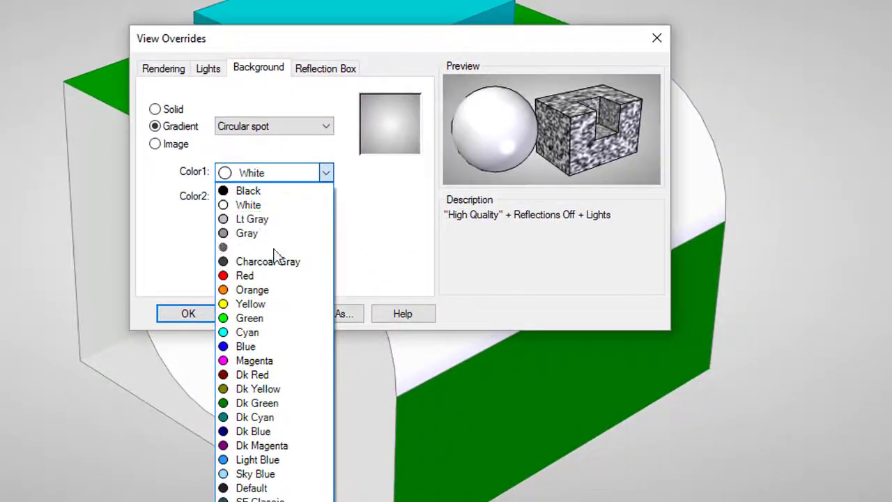
pyautogui.click(266, 303)
pyautogui.click(285, 198)
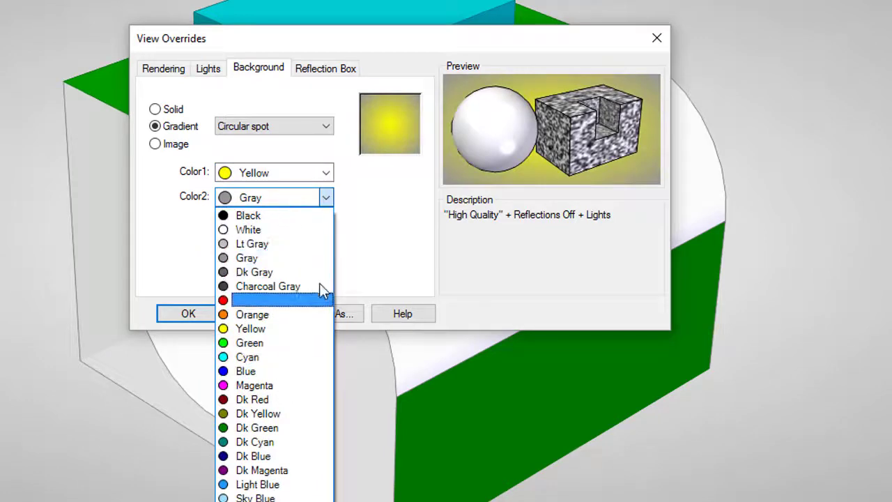
pyautogui.click(277, 484)
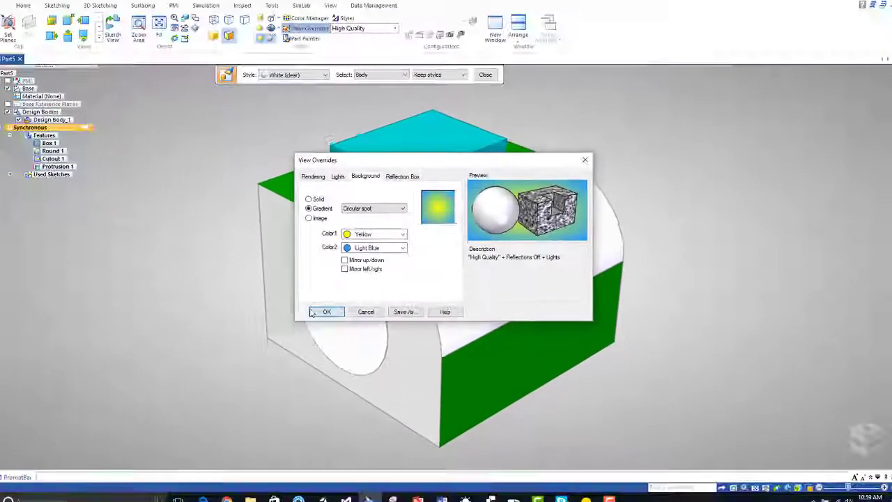
pyautogui.click(188, 313)
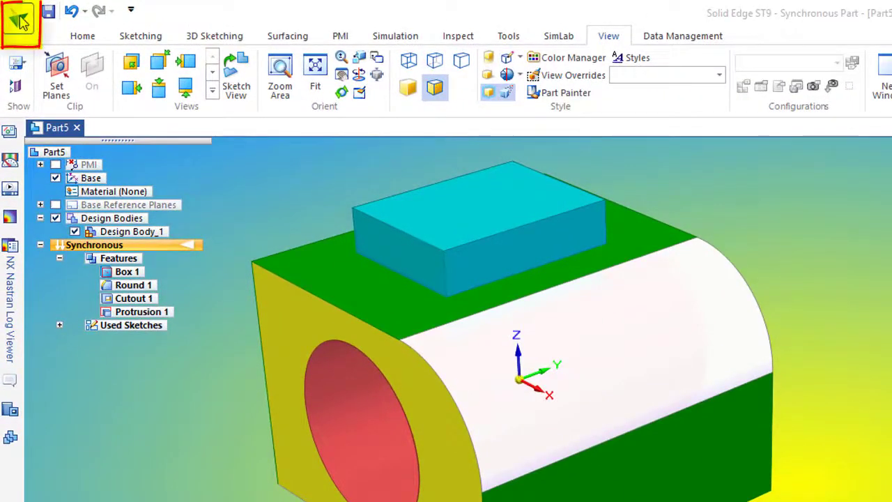
# Step: Start Save As Image for the view as Part5.jpg with the JPEG Image (*.jpg) file type
pyautogui.click(19, 20)
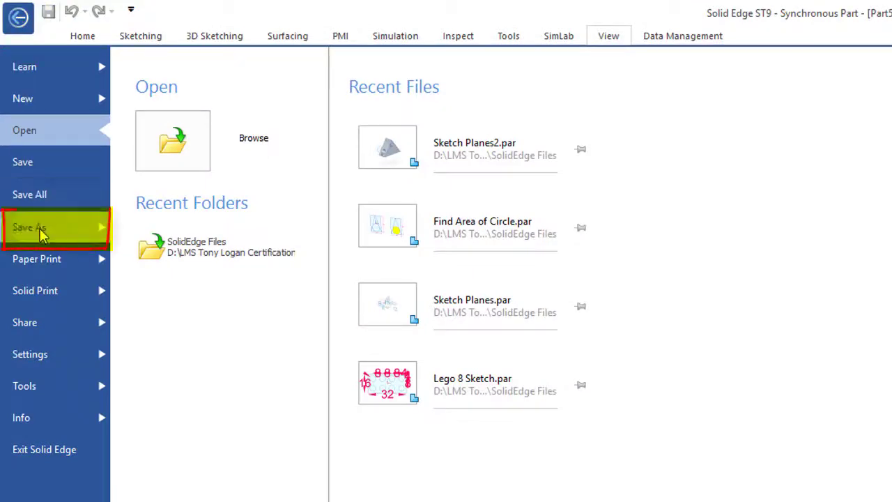
pyautogui.click(63, 224)
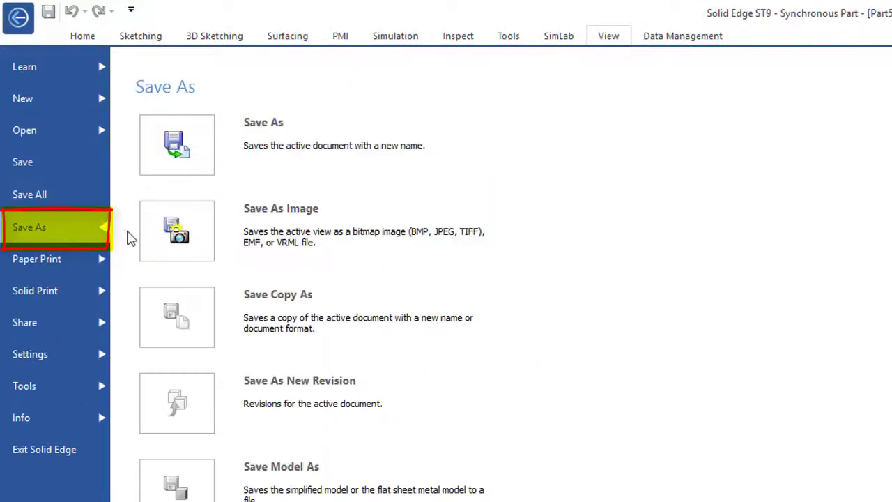
pyautogui.click(369, 223)
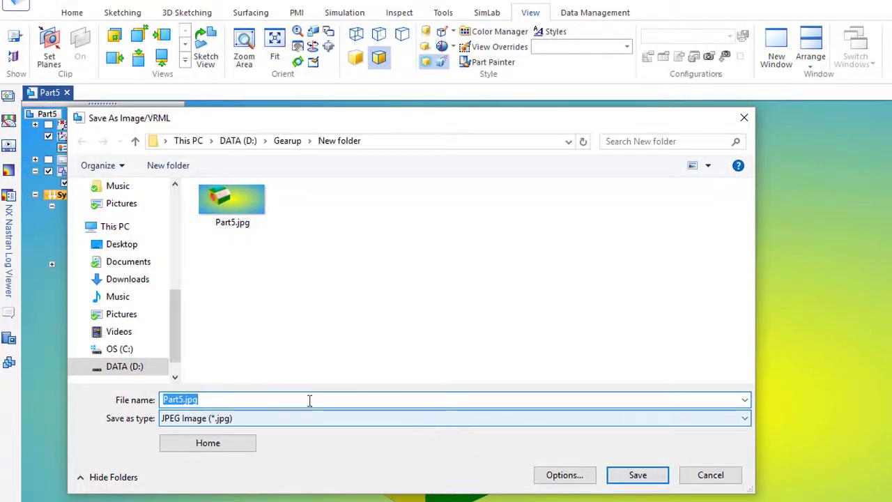
pyautogui.click(744, 418)
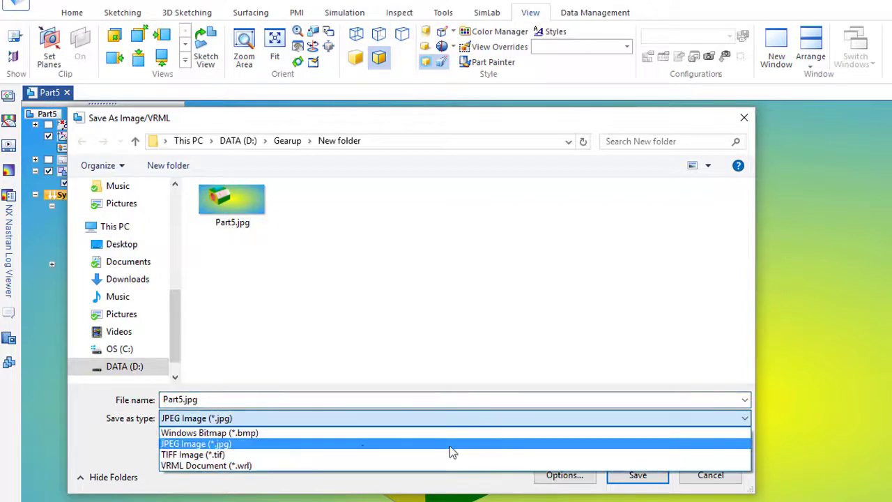
pyautogui.click(262, 418)
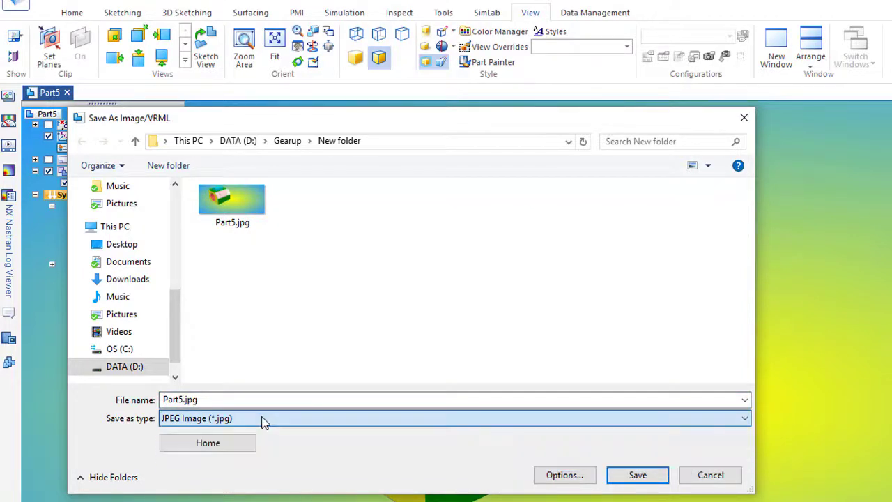